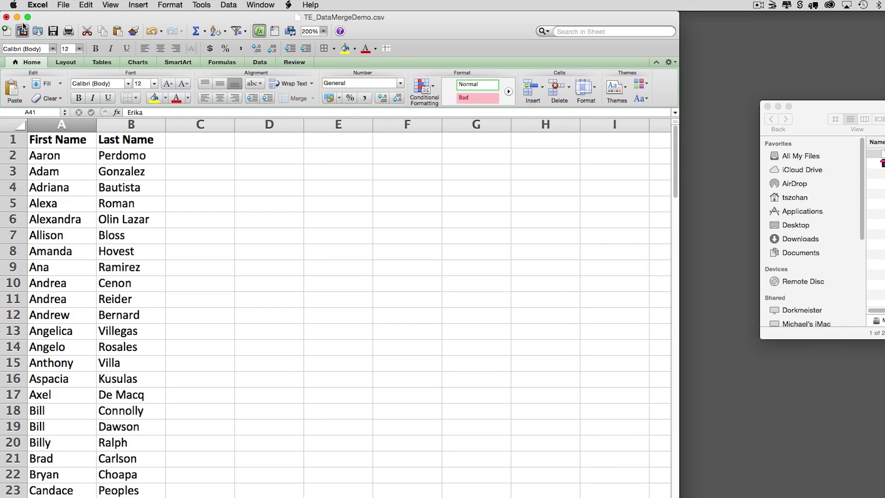
- Close the Excel name list, saving it as TE_DataMergeDemo.csv and keeping the CSV format
click(6, 17)
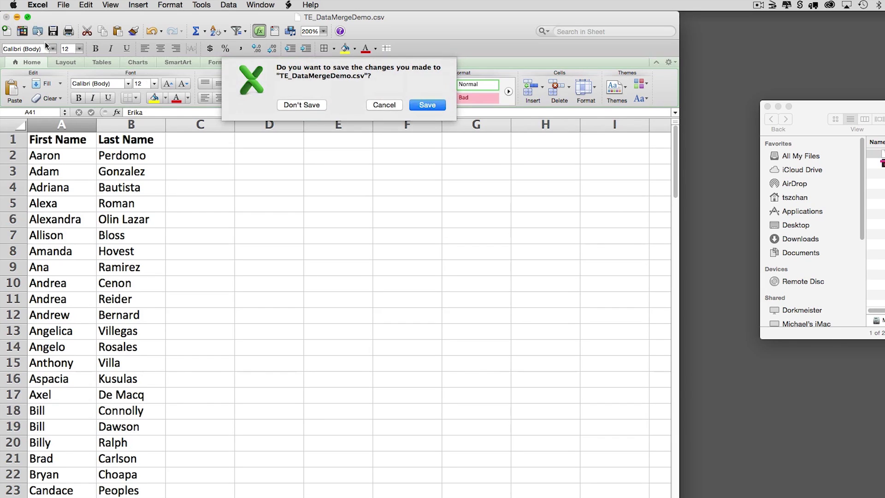
click(427, 105)
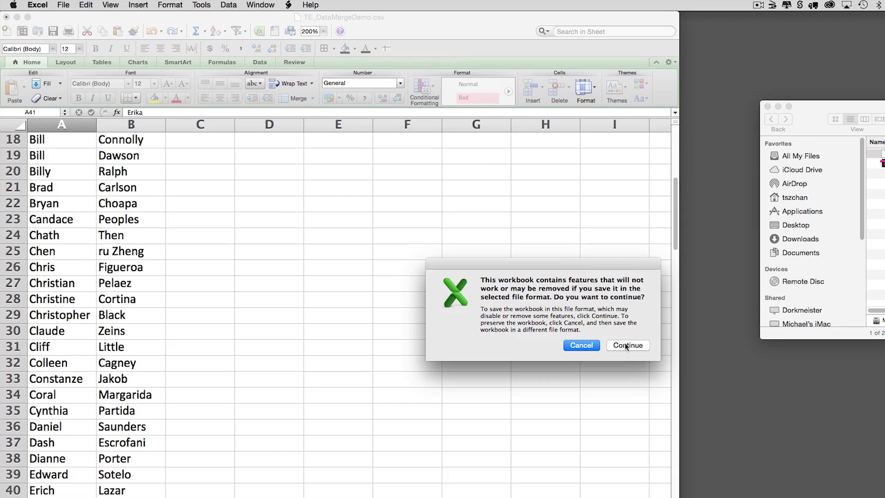
click(625, 344)
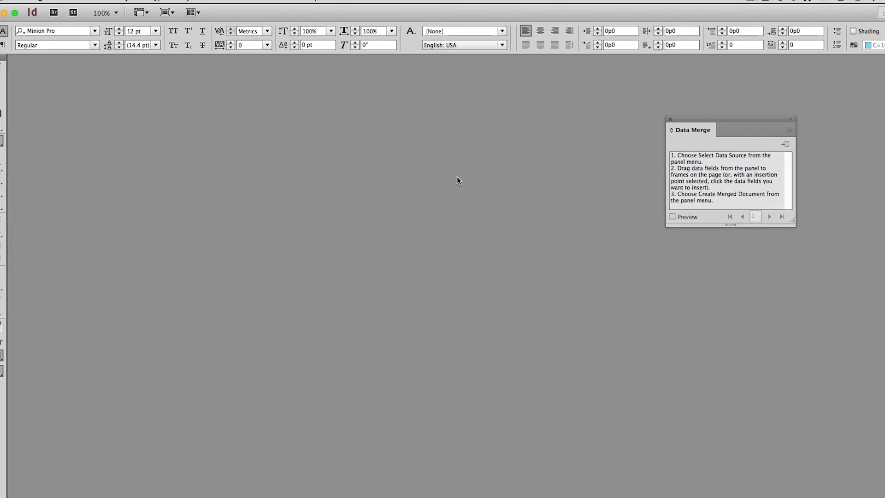
- Start a new document with Facing Pages off and a 3p4.5 top margin
key(super+n)
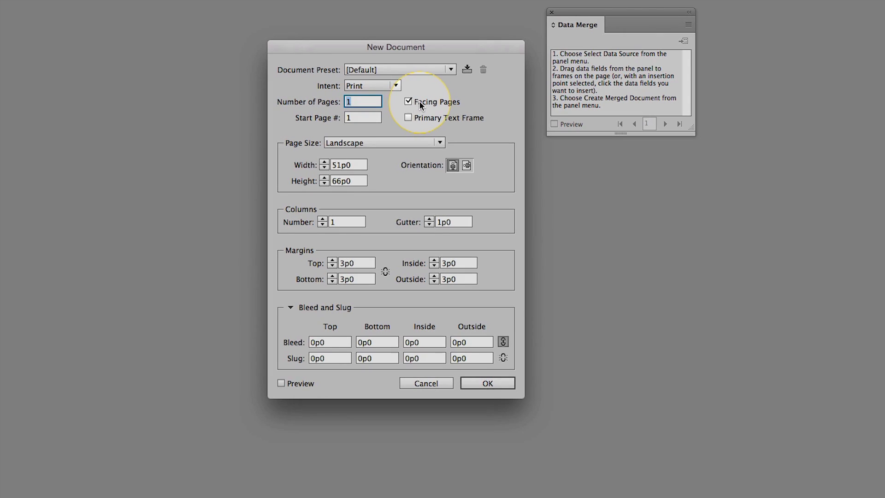
click(420, 105)
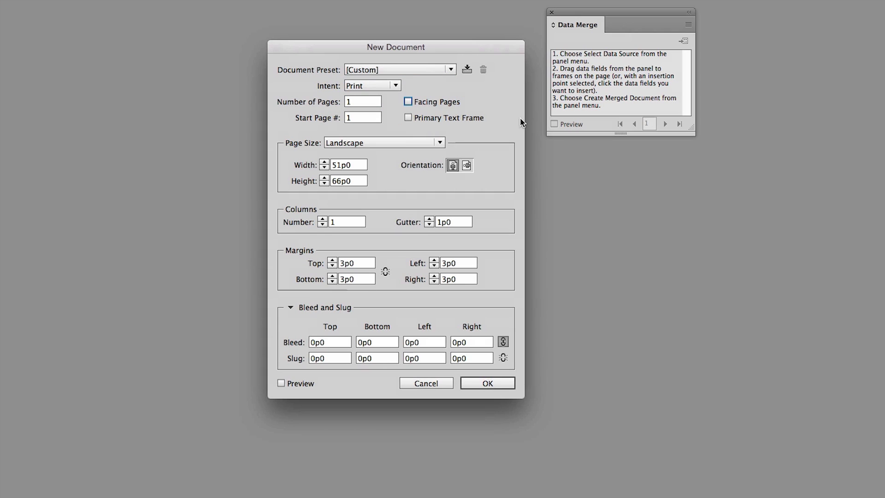
click(362, 267)
key(BackSpace)
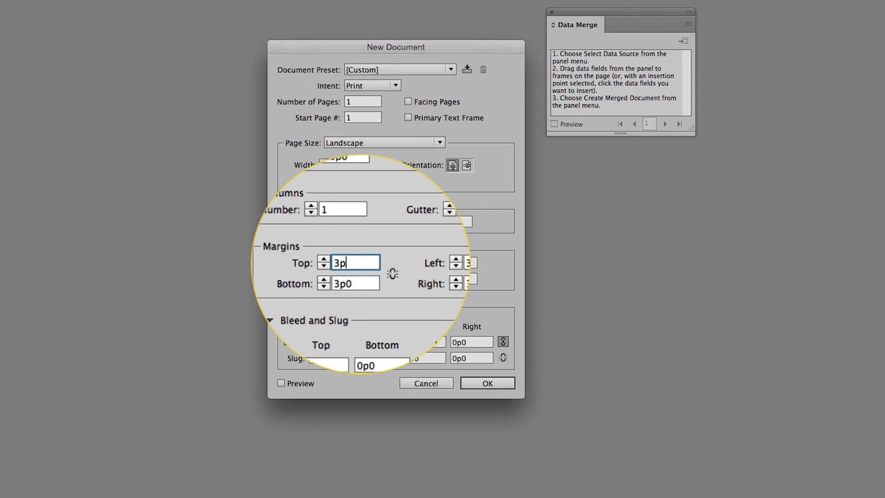
text(4.5)
- Set the remaining margins: bottom 3p1, left 3p5, right 2p9
click(360, 278)
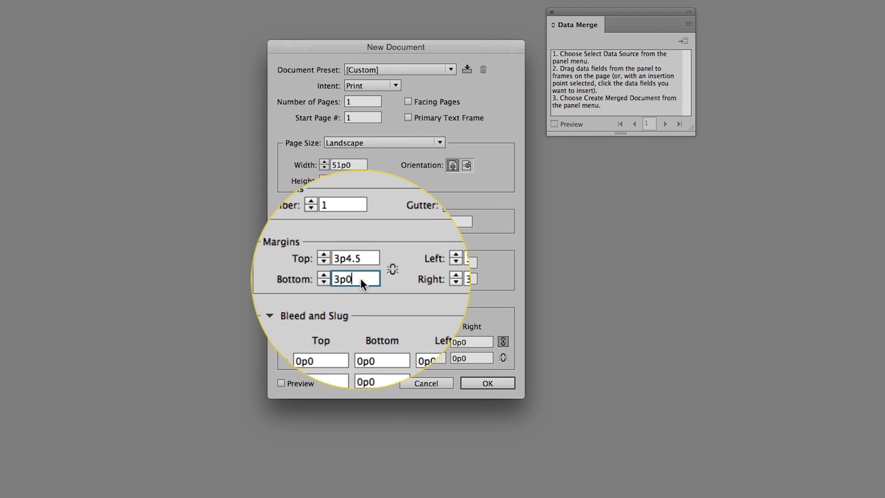
key(BackSpace)
text(1)
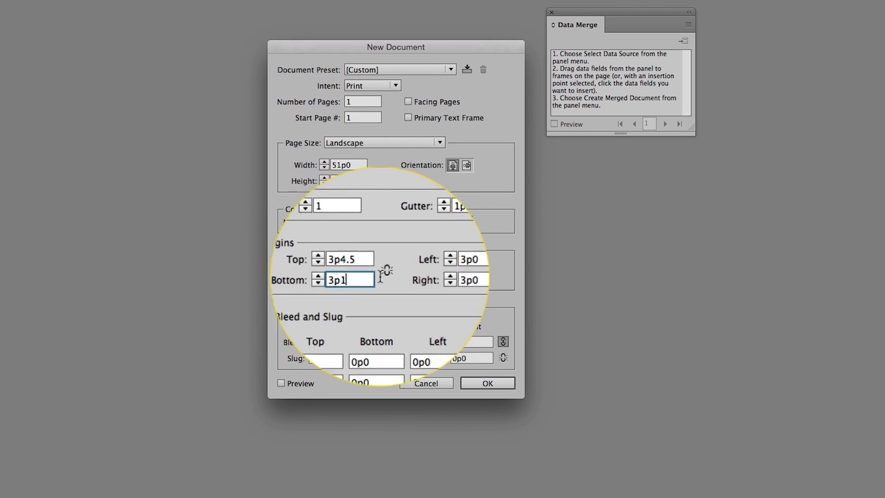
click(469, 264)
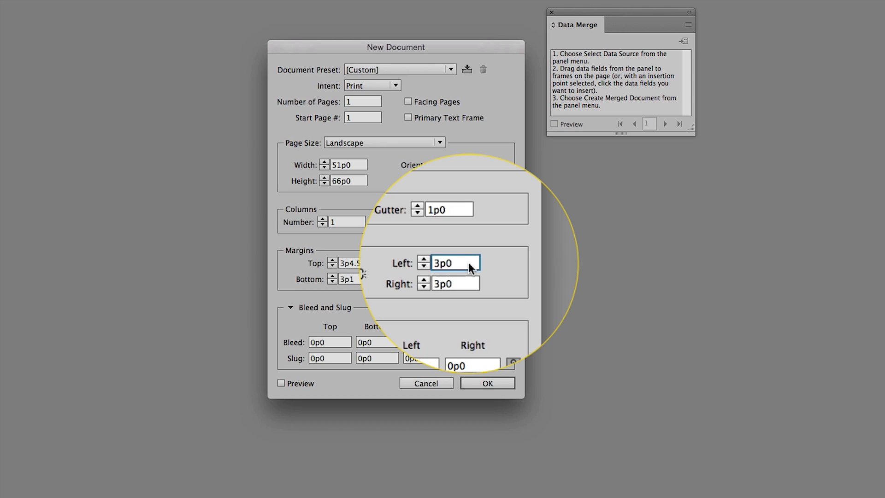
text(5)
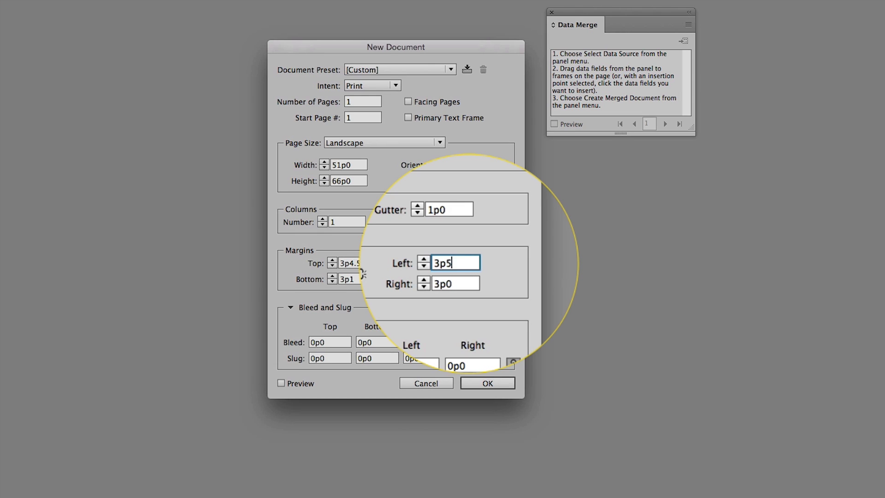
double_click(458, 278)
text(2p9)
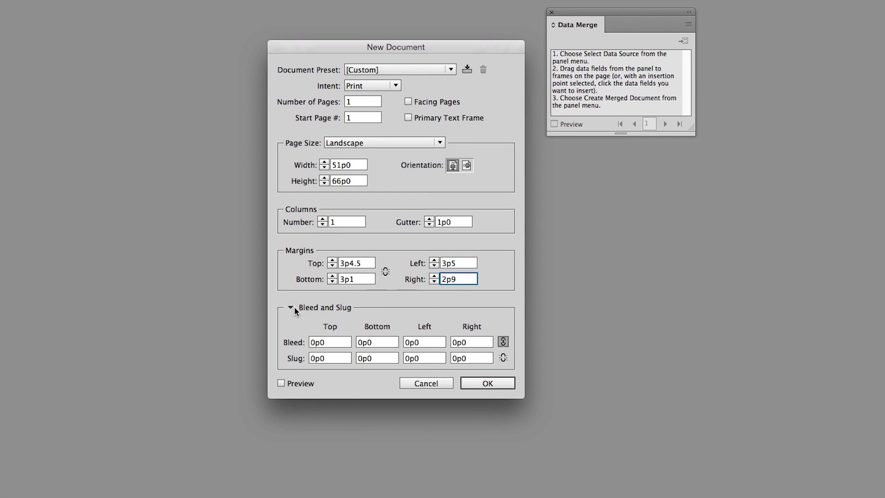
- Create the document and draw a text frame from the top-left margin corner
click(491, 383)
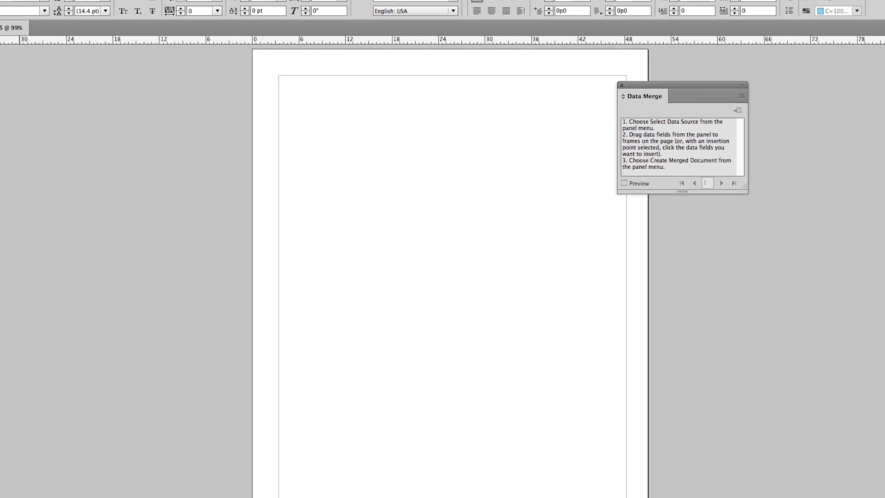
click(8, 133)
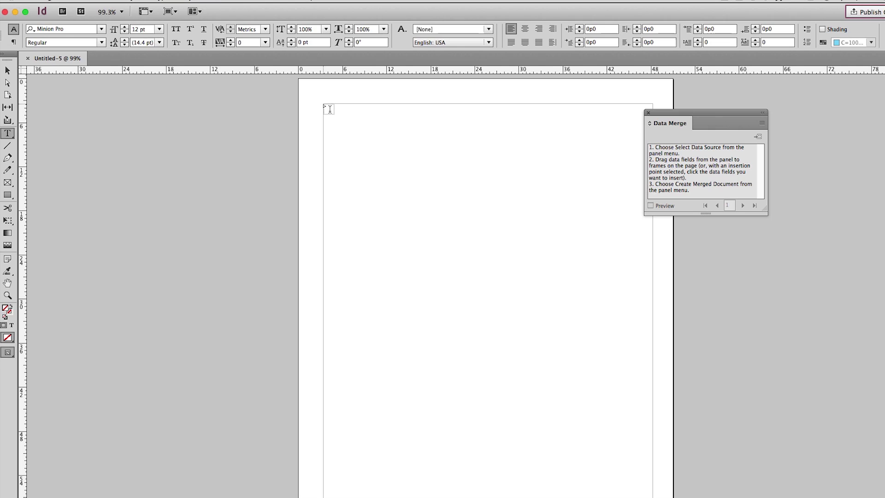
drag(324, 105, 500, 233)
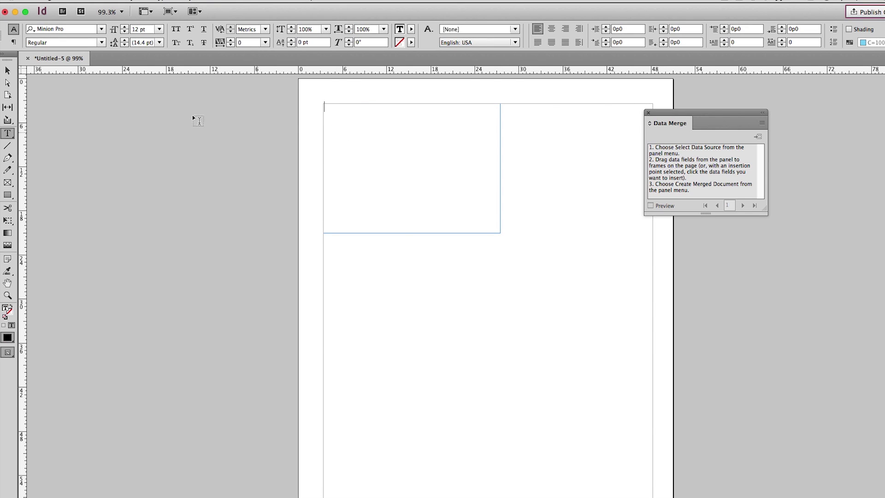
- Resize the text frame to 22p5 wide by 14p10.5 high
click(7, 71)
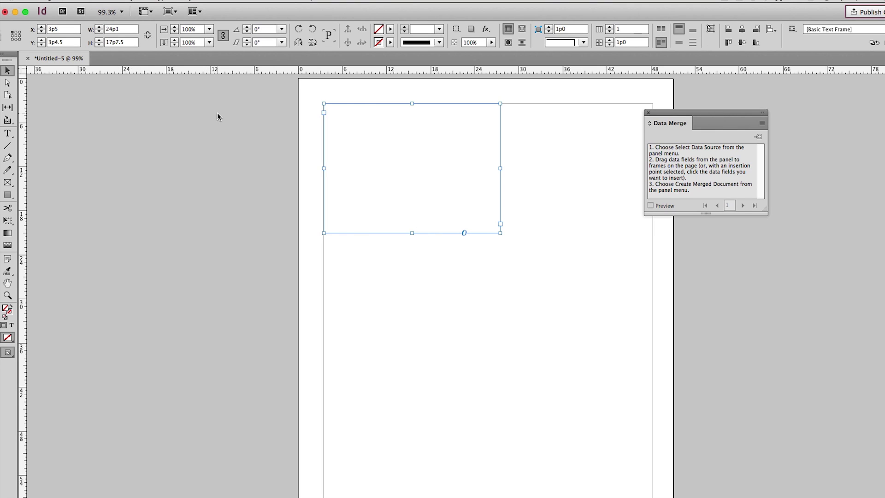
click(118, 29)
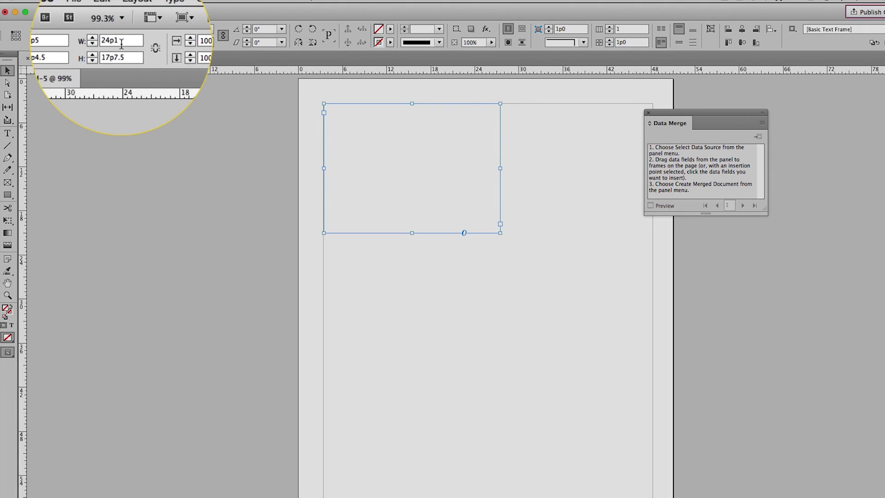
text(22p5)
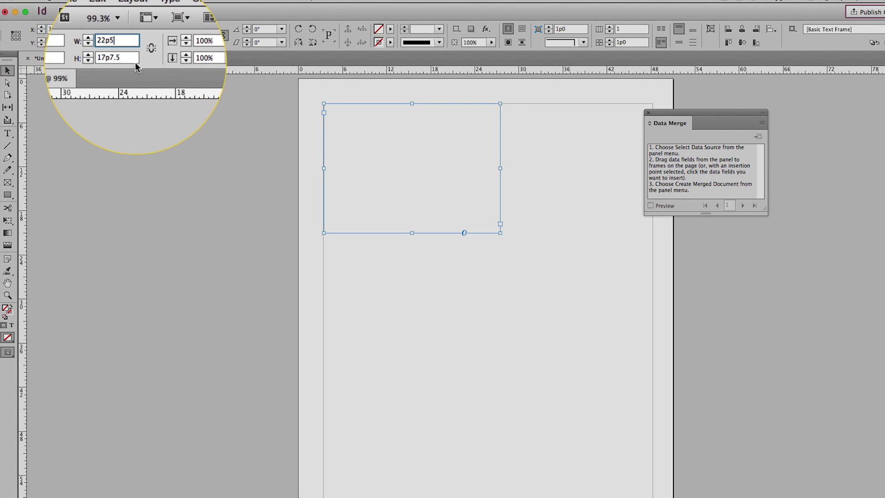
key(Tab)
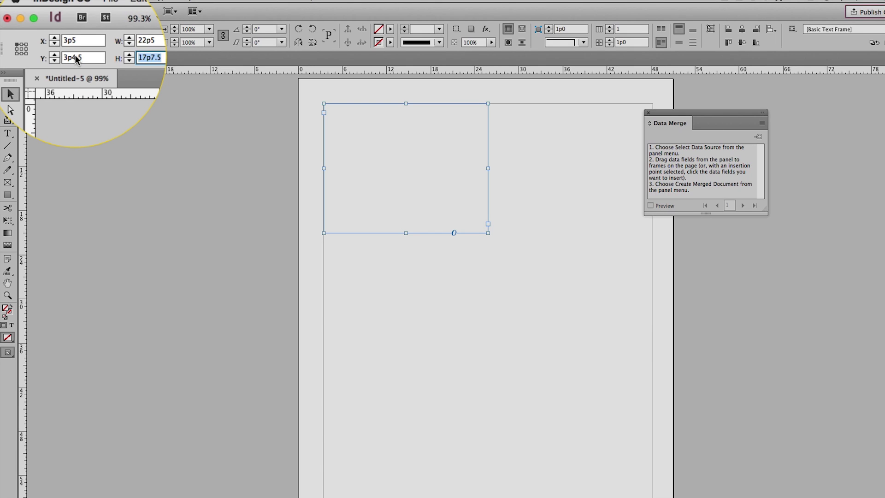
text(14p10.5)
key(Return)
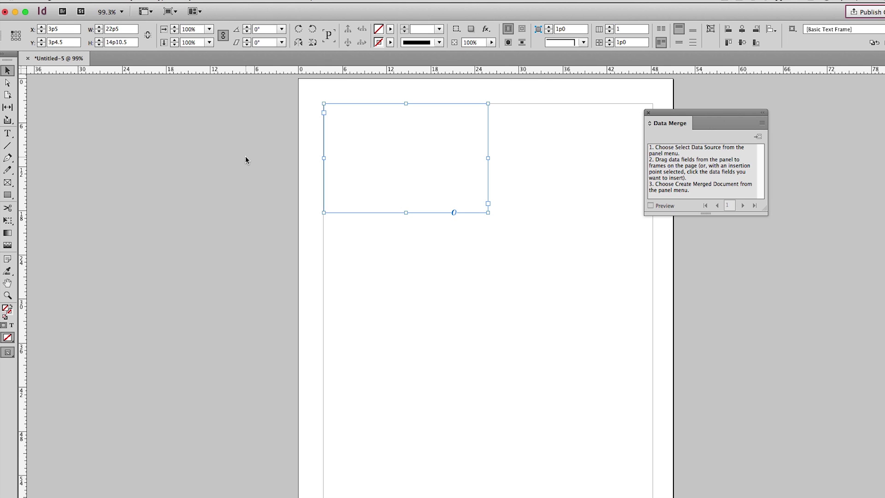
key(super+b)
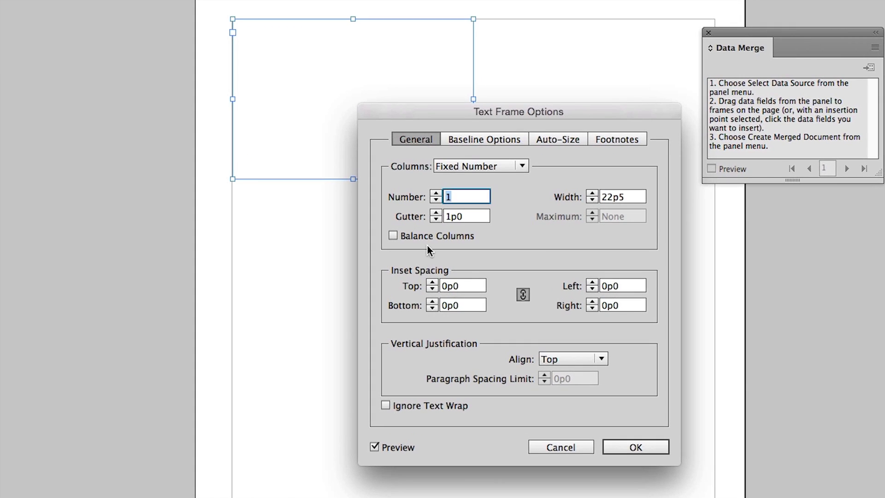
- Set the frame's inset spacing to 2p3 on top, bottom, left and right
double_click(468, 286)
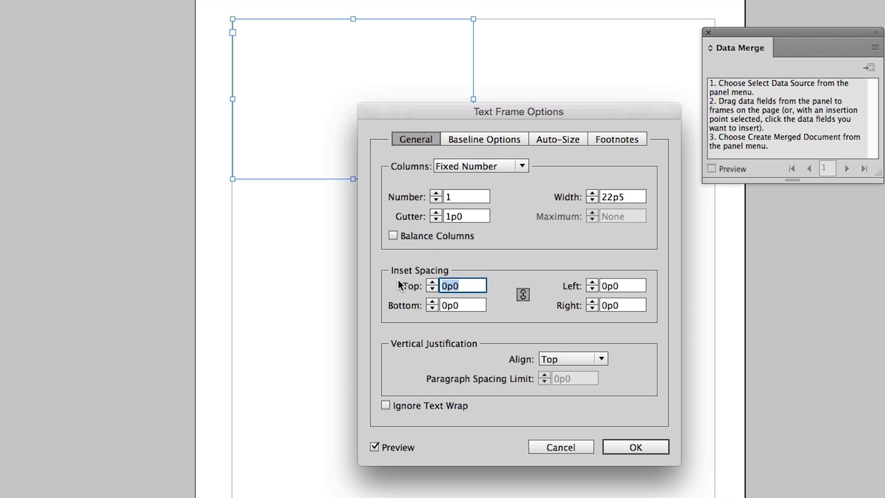
text(2p3)
click(520, 298)
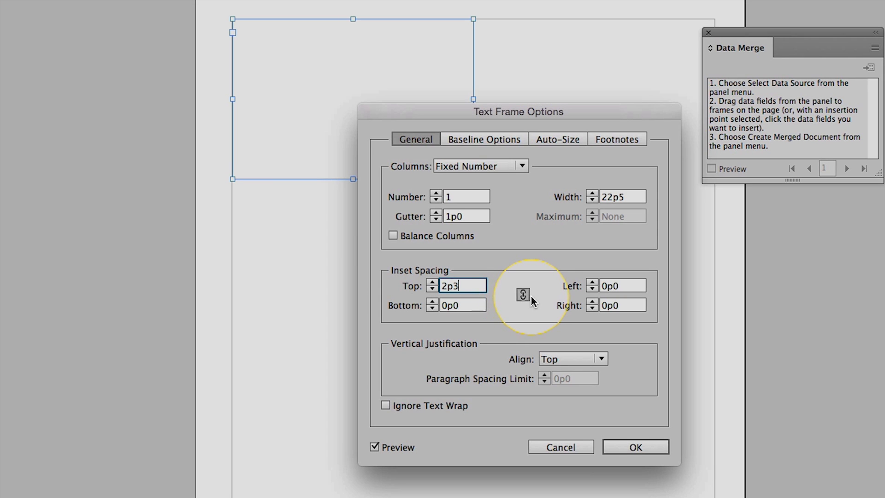
key(Tab)
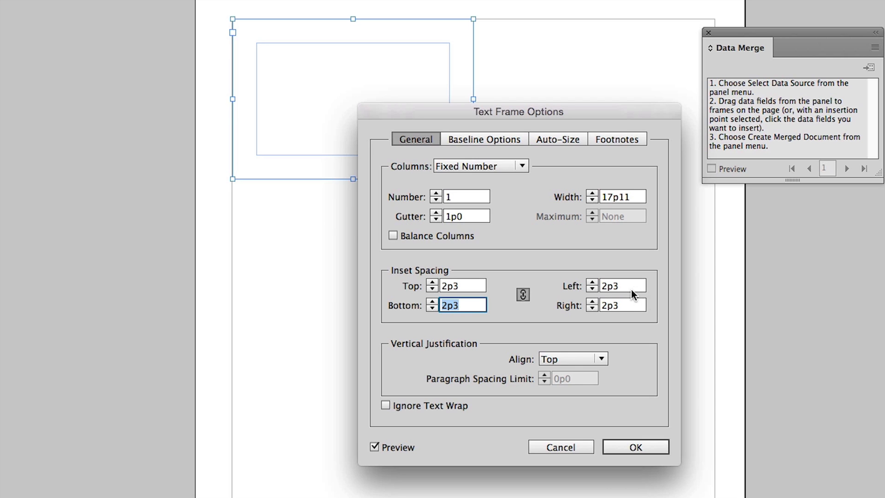
click(623, 448)
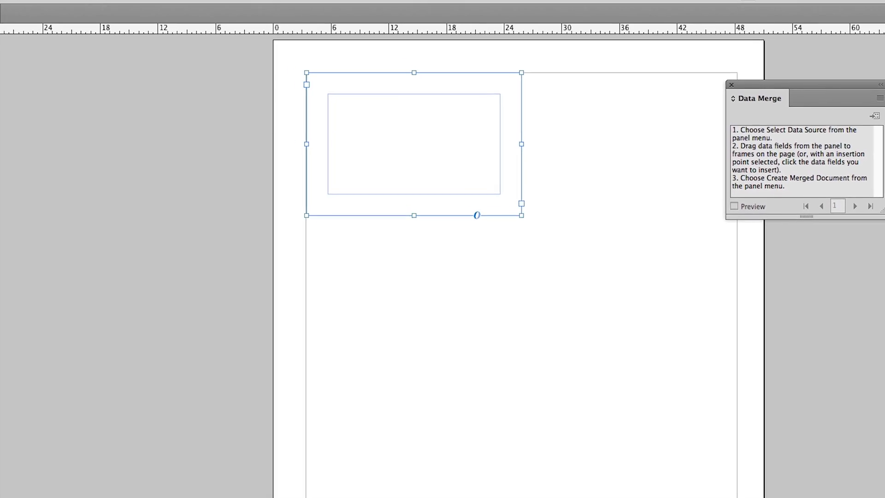
- Type 'Lorem Ipsum' in the frame, with Ipsum on its own second line
key(t)
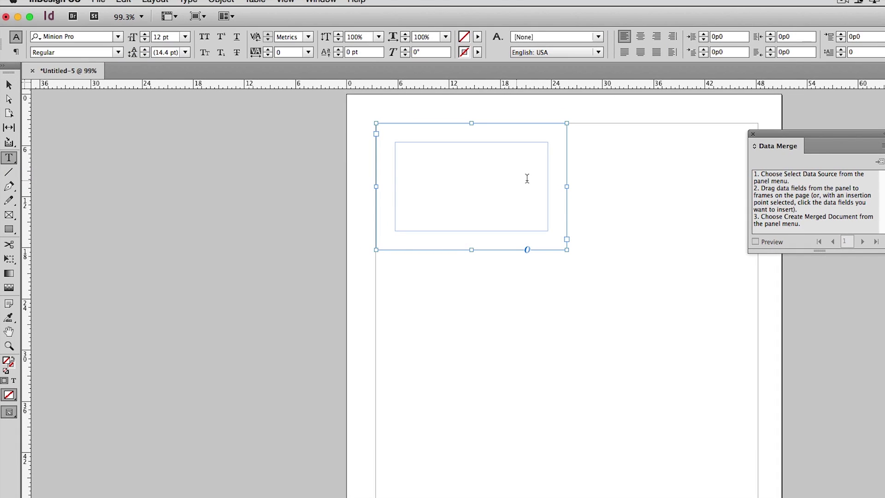
click(469, 174)
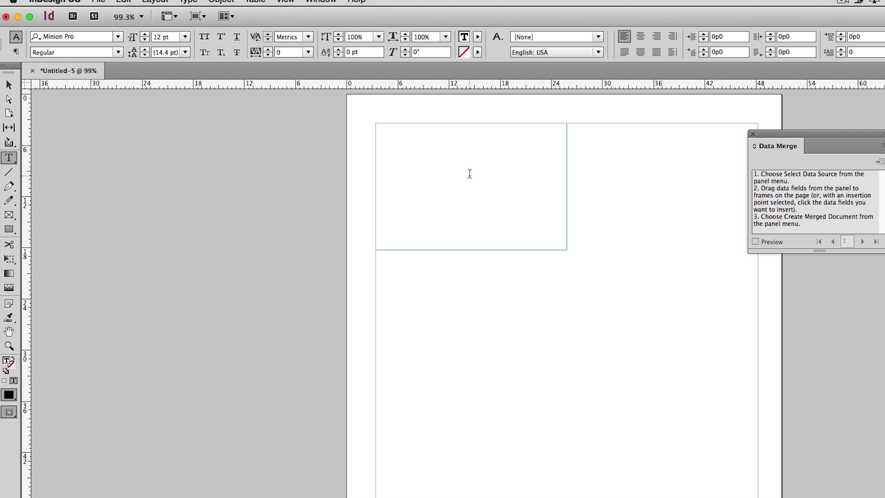
text(Lorem Ipsum)
click(419, 146)
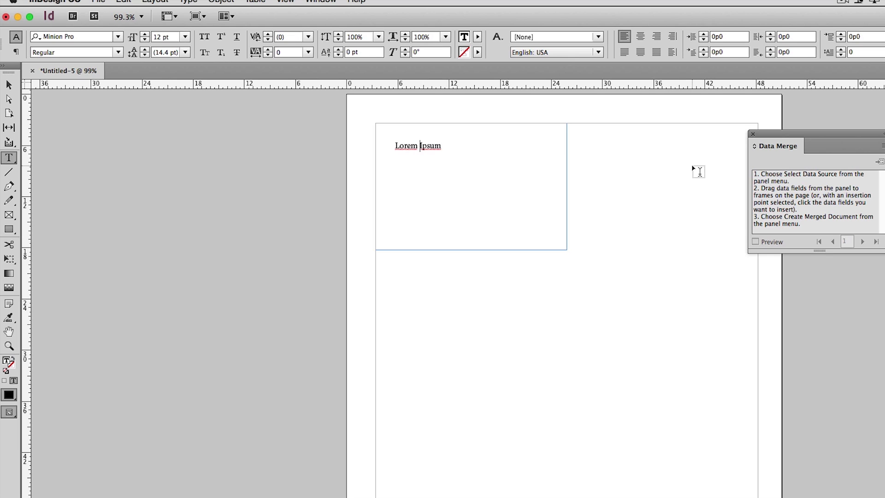
key(Return)
- Set all the frame's text to 28 pt size with 36 pt leading
click(463, 162)
key(super+a)
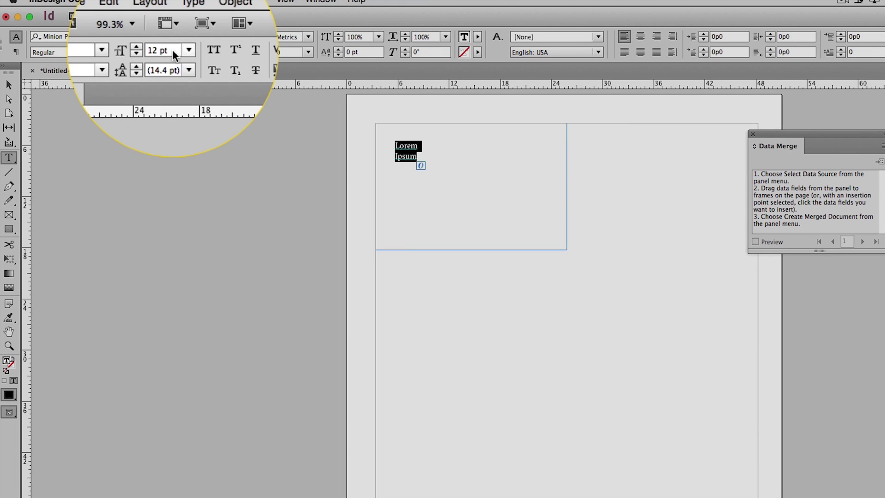
click(172, 49)
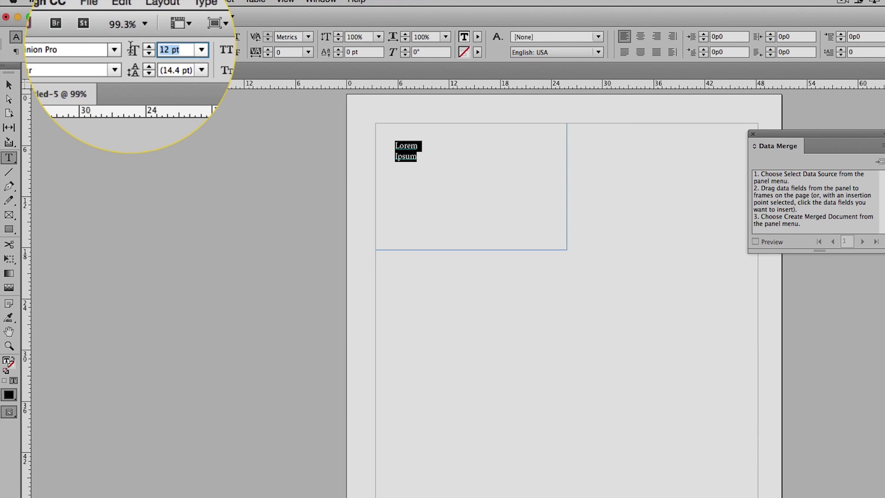
text(28)
key(Tab)
text(36)
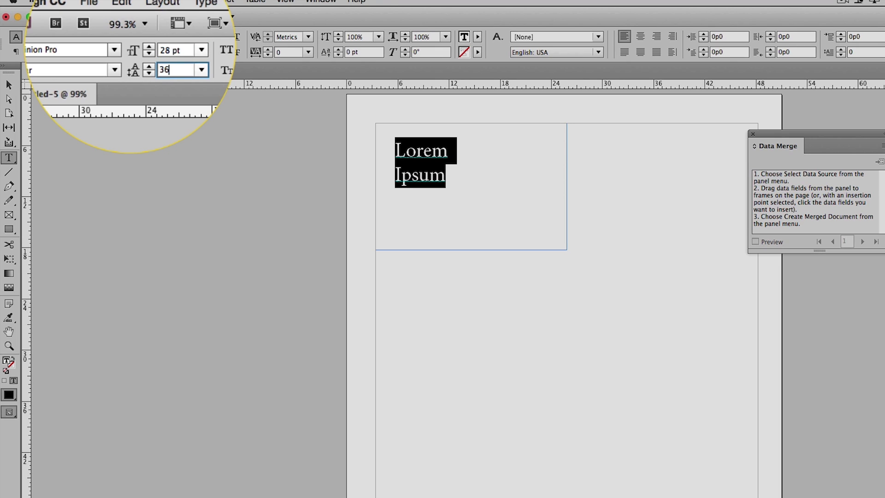
key(Return)
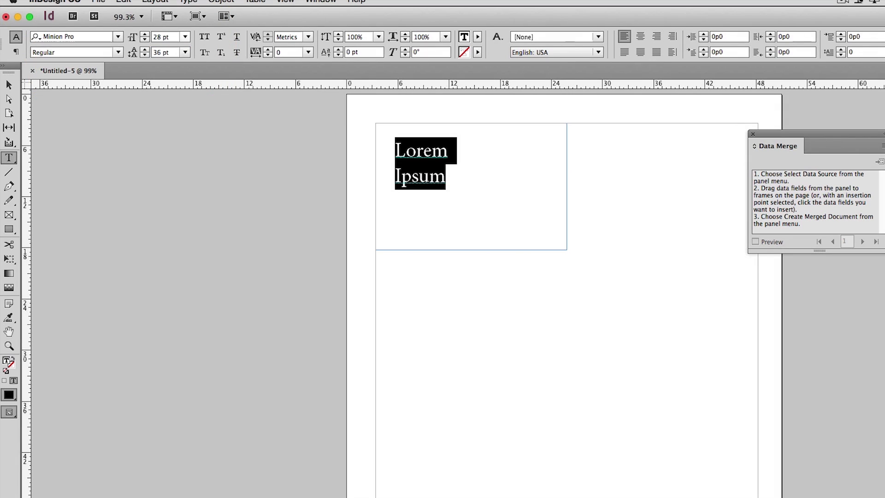
click(11, 86)
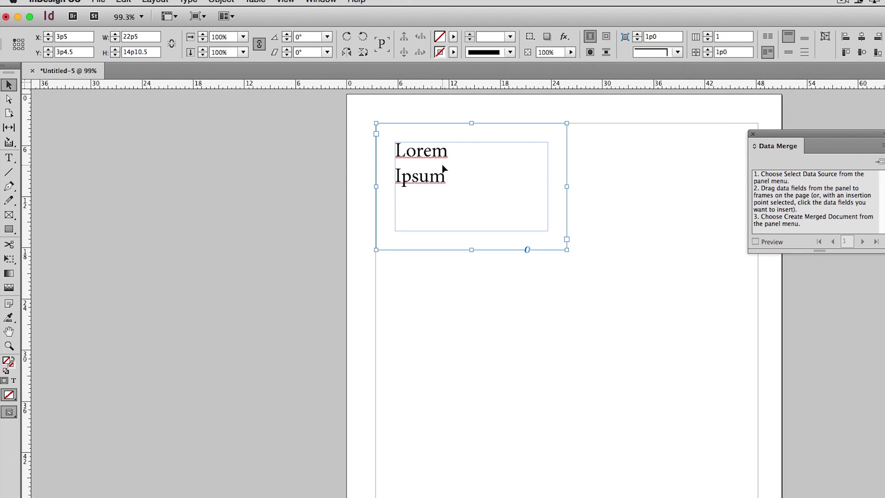
- Apply Align Center to both Lorem Ipsum lines in the frame
double_click(419, 180)
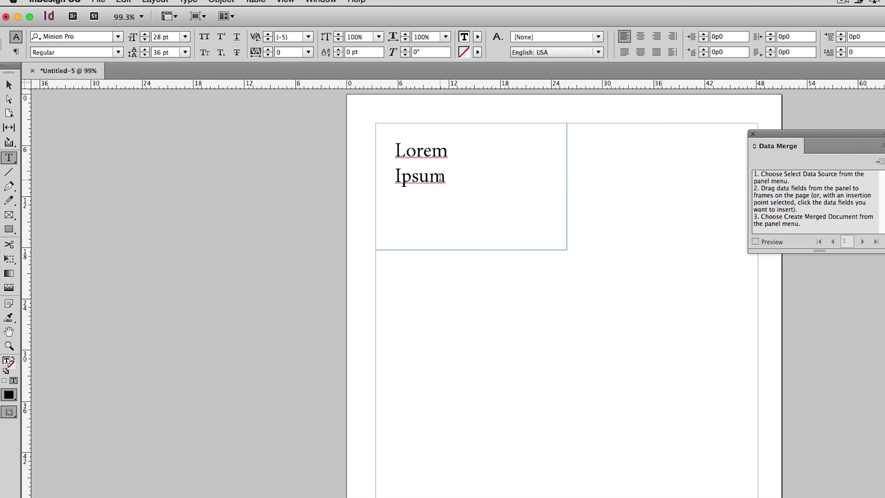
key(super+a)
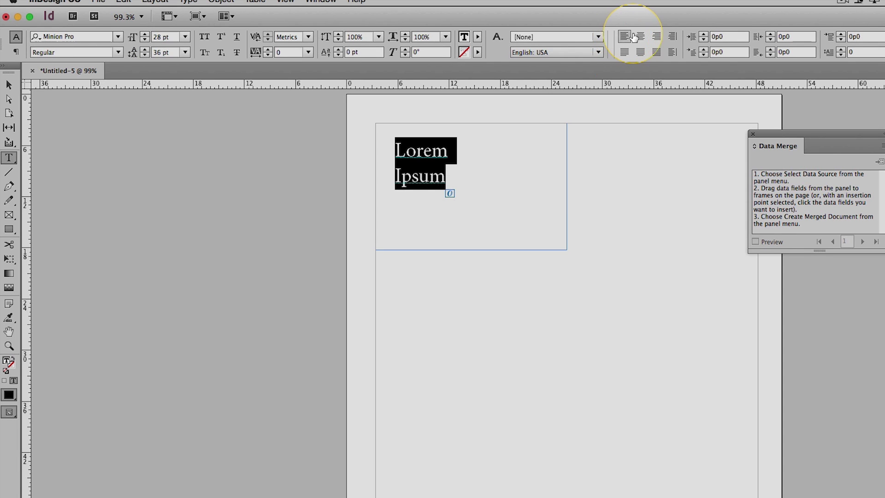
click(641, 38)
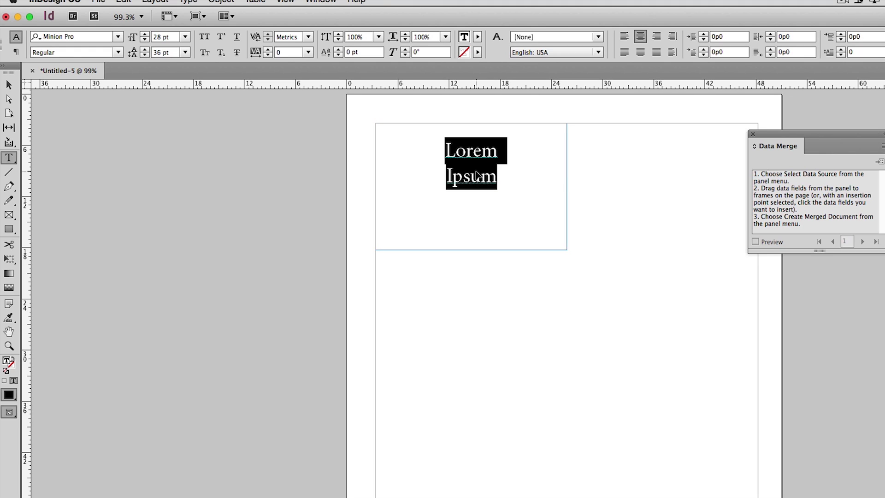
key(super+b)
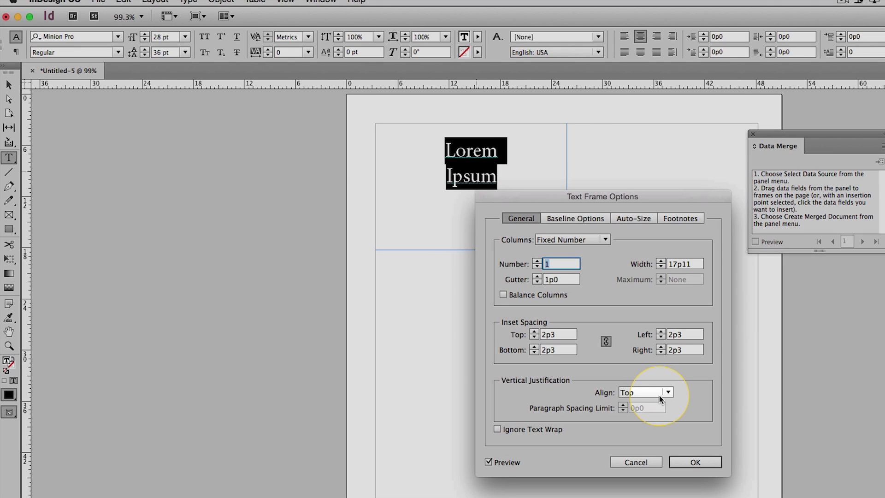
- Set the frame's Vertical Justification Align option to Center
click(647, 392)
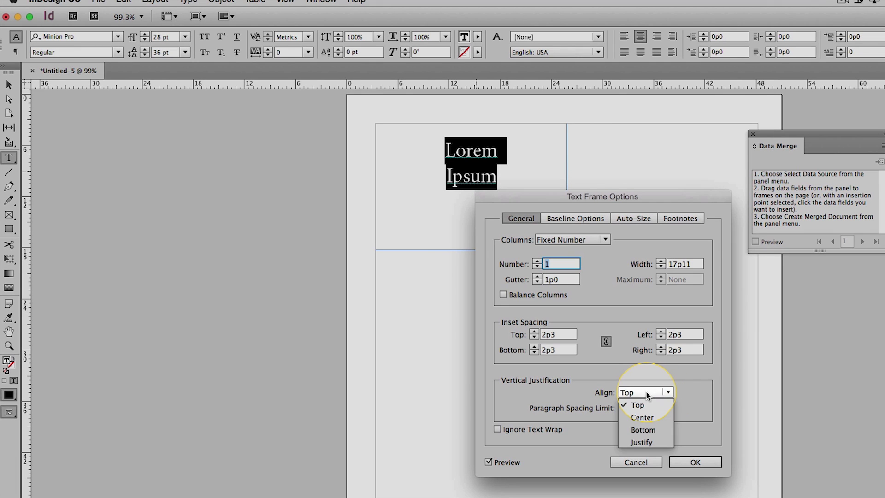
click(642, 417)
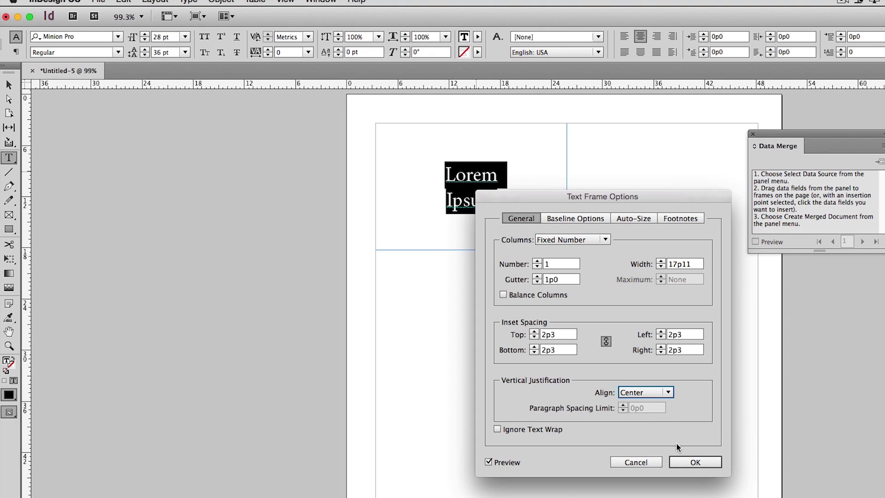
click(689, 461)
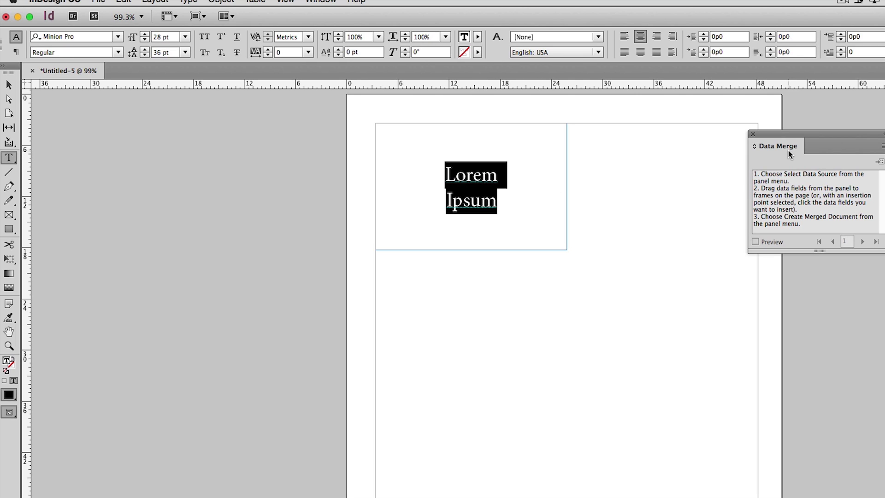
- Select TE_DataMergeDemo.csv as the Data Merge panel's data source
drag(796, 134, 644, 133)
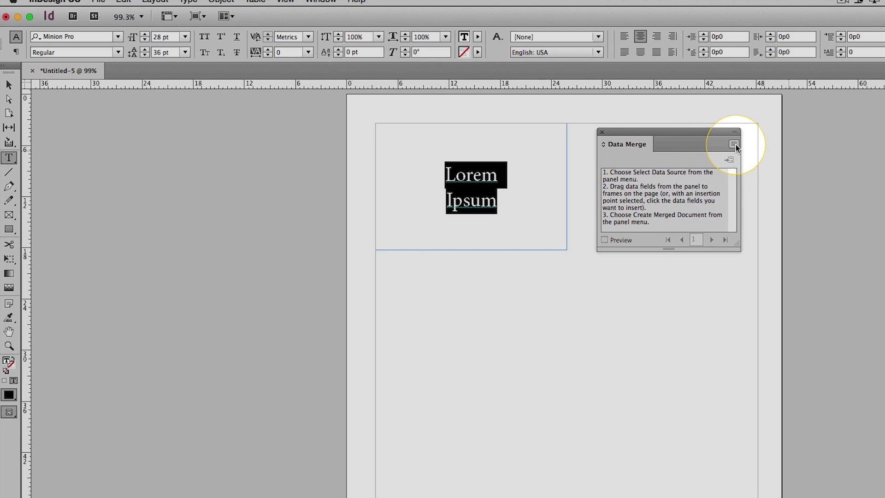
click(734, 145)
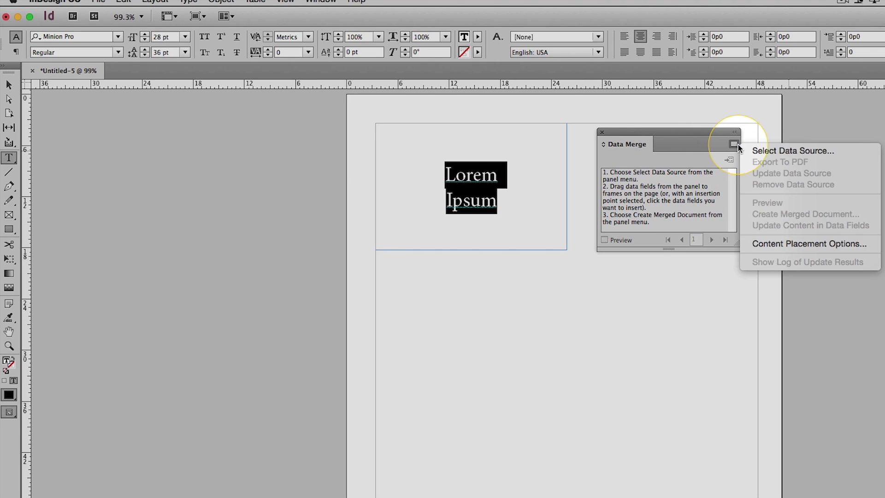
click(799, 152)
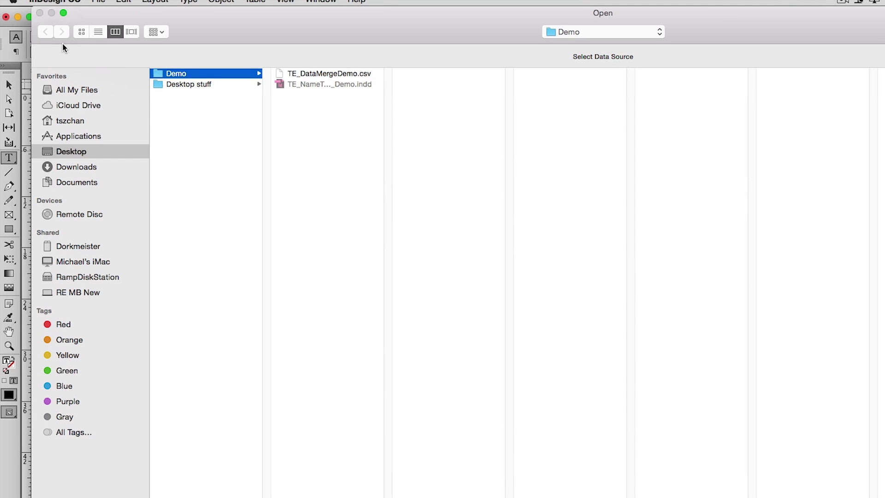
double_click(319, 73)
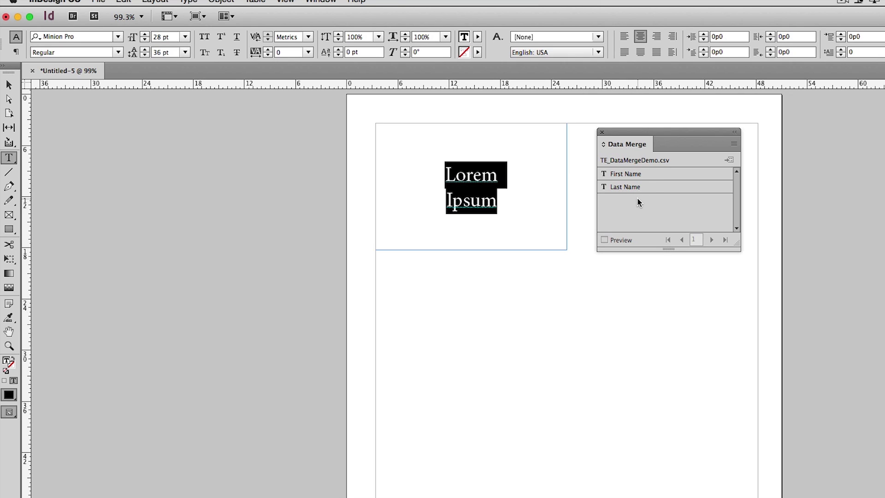
- Swap the word Lorem for <<First Name>> and Ipsum for <<Last Name>>
double_click(463, 176)
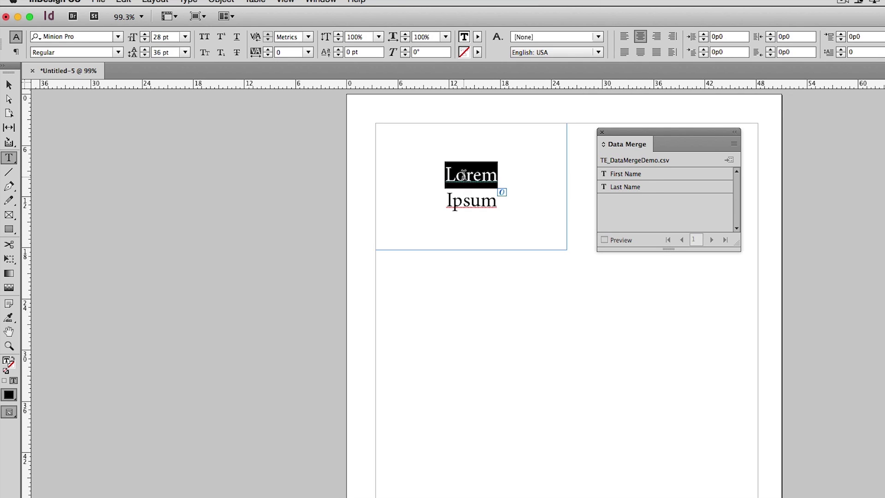
click(627, 174)
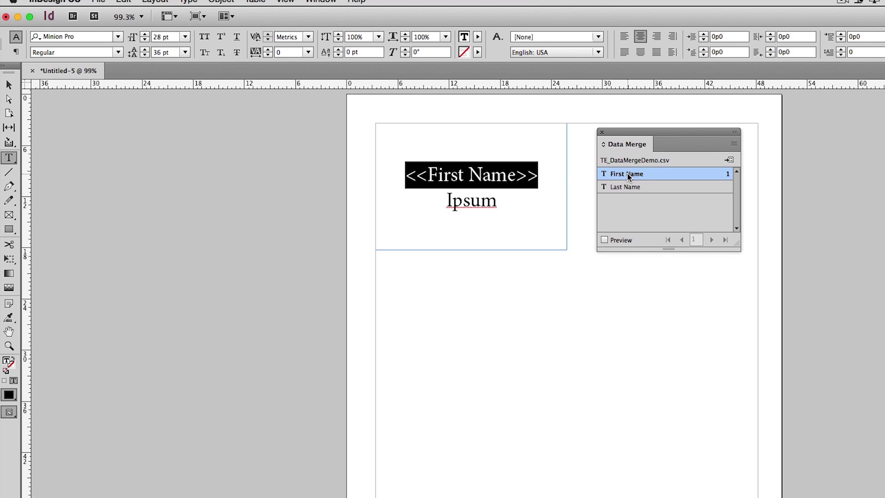
double_click(457, 200)
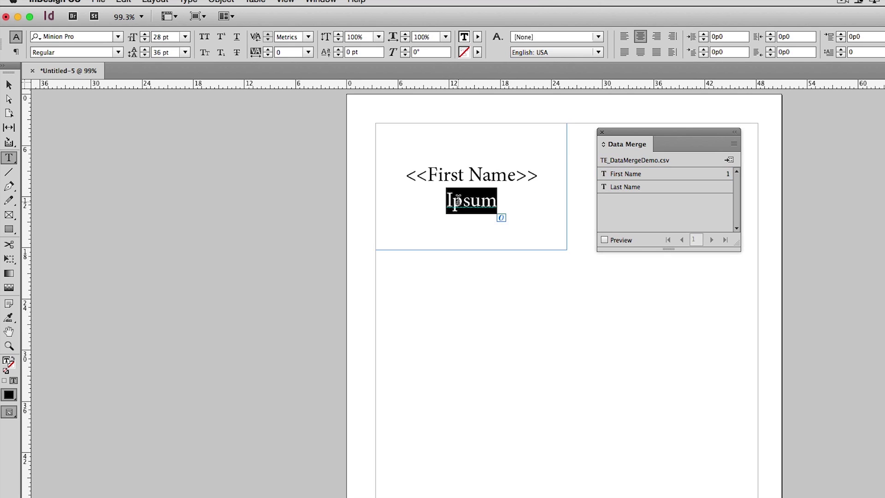
click(623, 187)
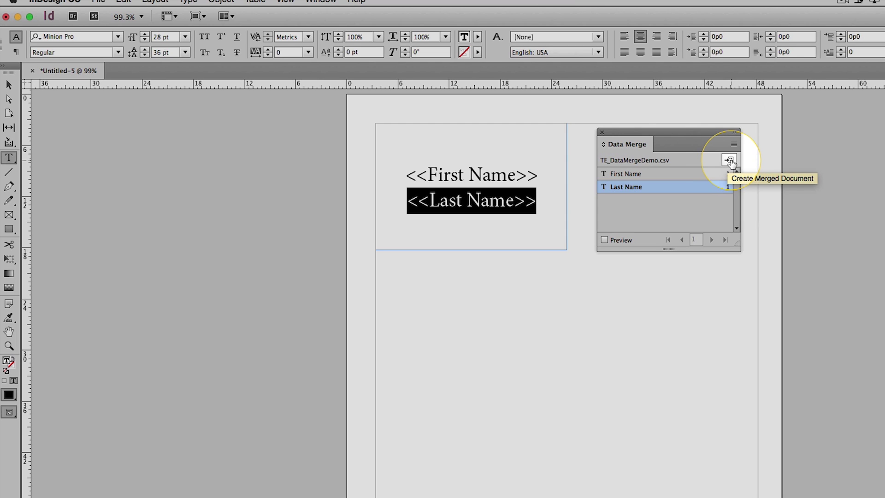
- Create the merged document with Multiple Records per page, checking the Multiple Record Layout settings
click(729, 161)
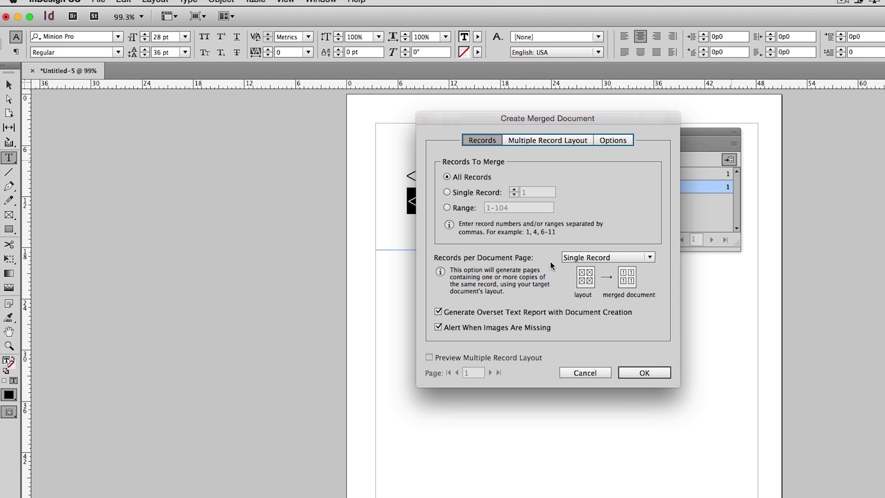
click(596, 257)
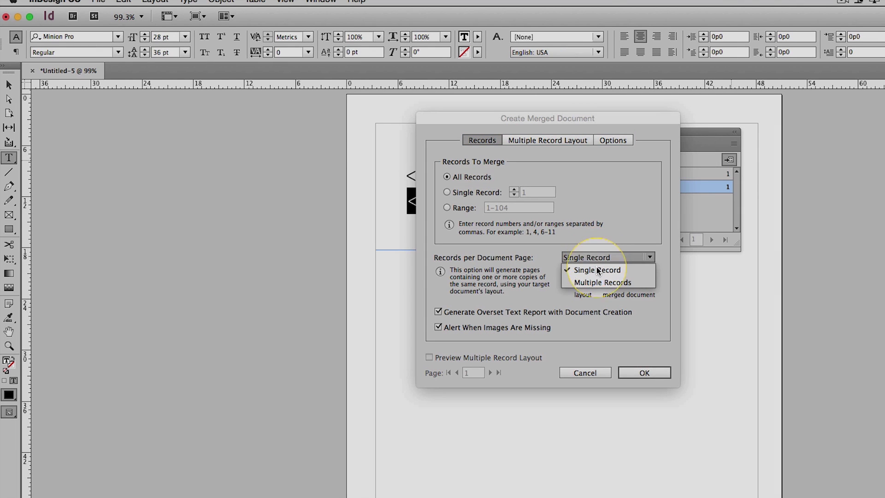
click(606, 283)
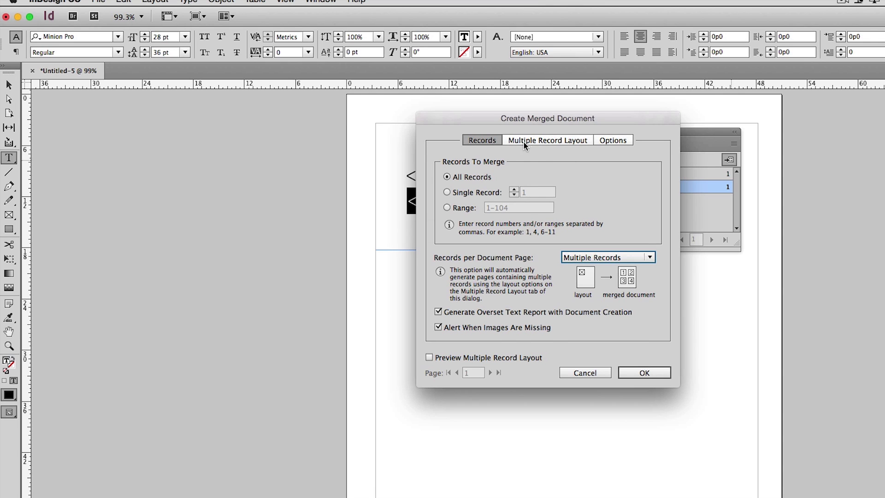
click(565, 140)
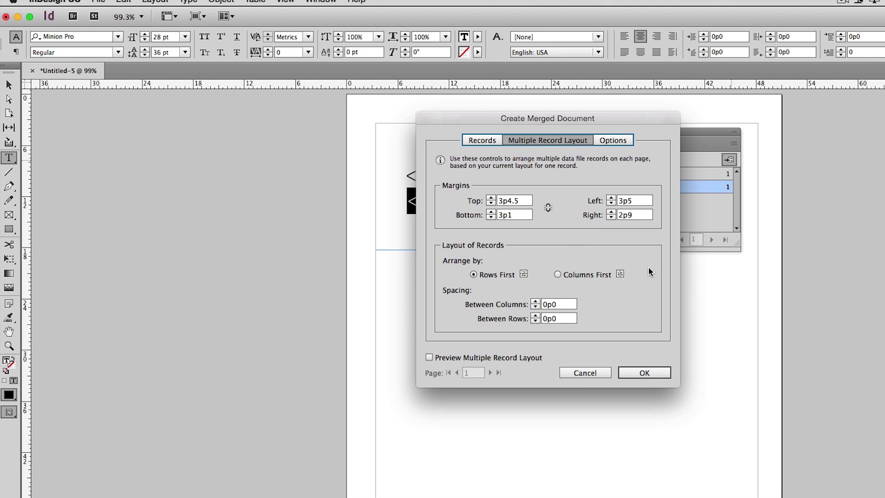
click(638, 372)
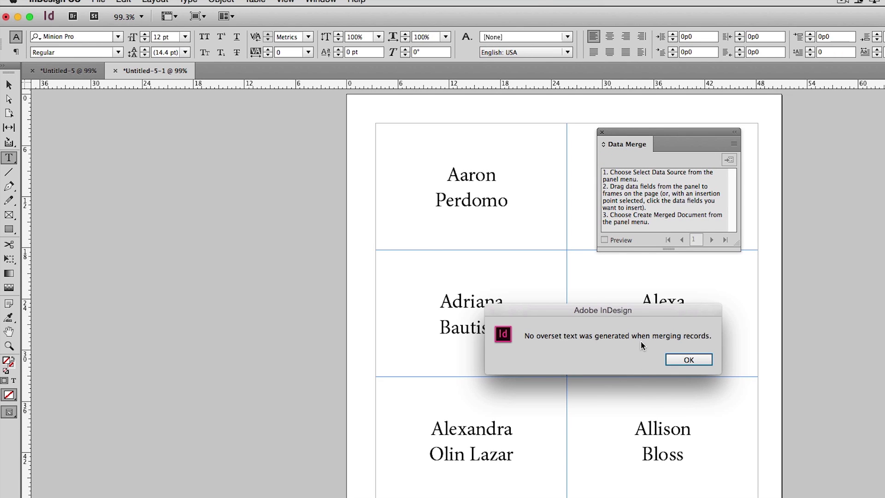
- Dismiss the overset alert, move the Data Merge panel aside, and bring up the Finder demo folder
click(682, 361)
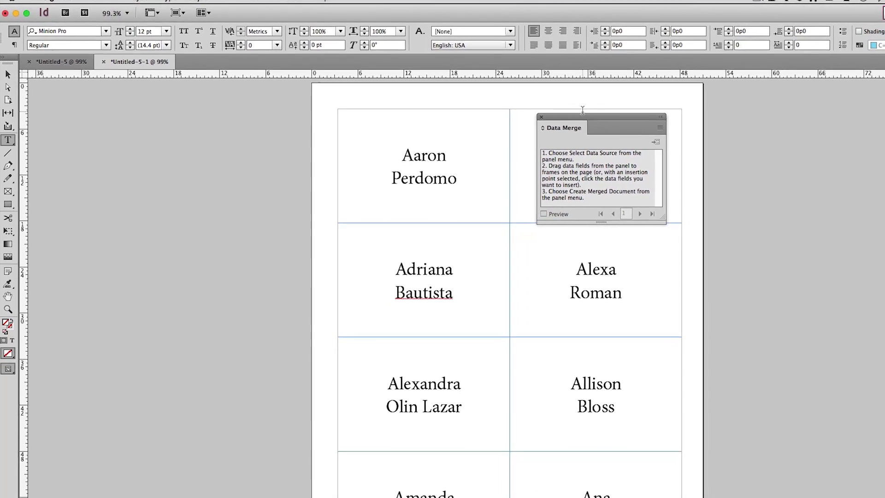
drag(582, 115, 744, 105)
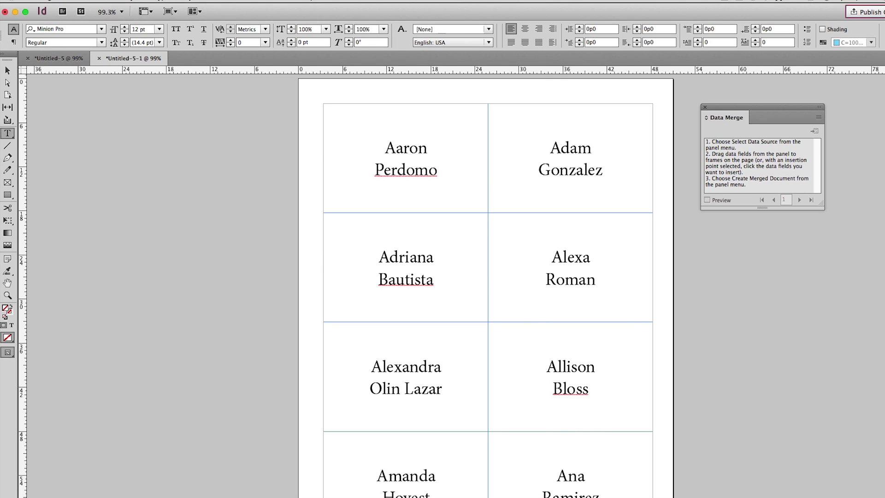
key(super+Tab)
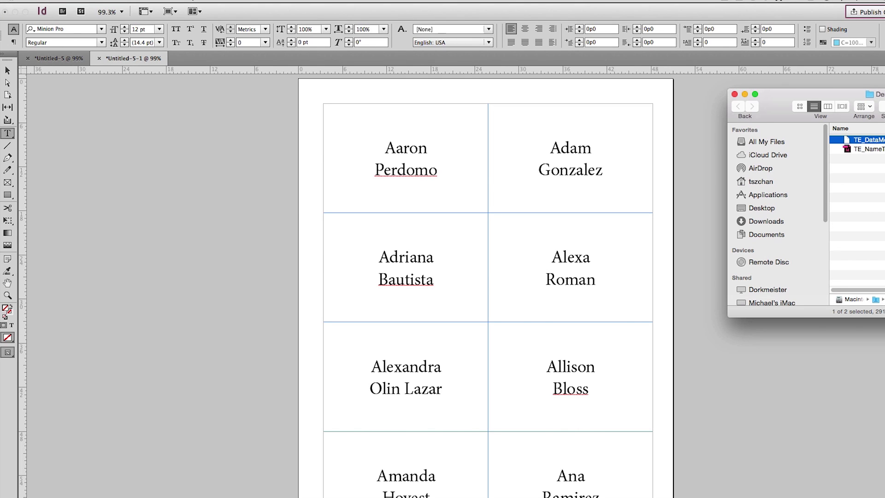
- Open the TE_NameTags_DM_Demo.indd template and view it in Preview mode
double_click(866, 148)
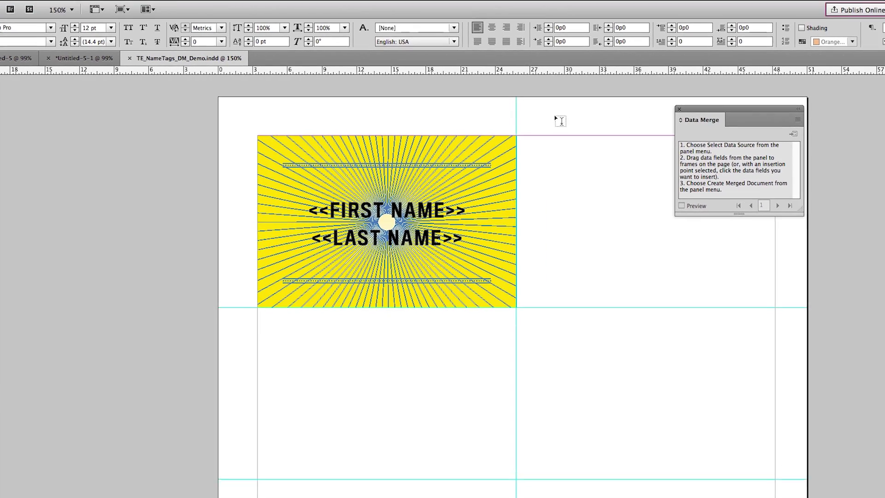
key(v)
key(w)
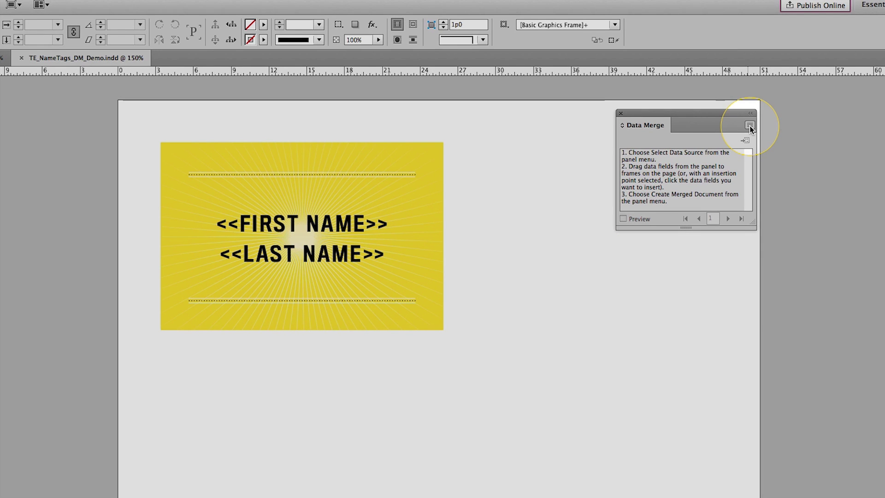
- Connect TE_DataMergeDemo.csv as the Data Merge data source
click(749, 126)
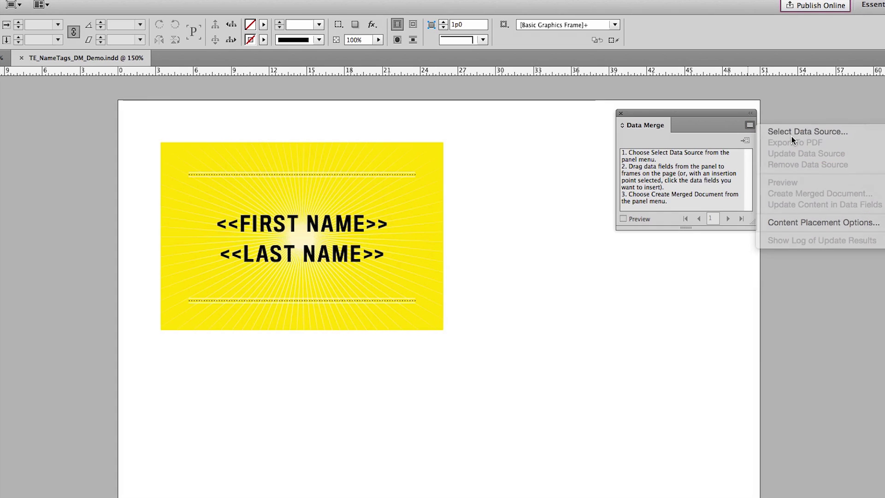
click(792, 133)
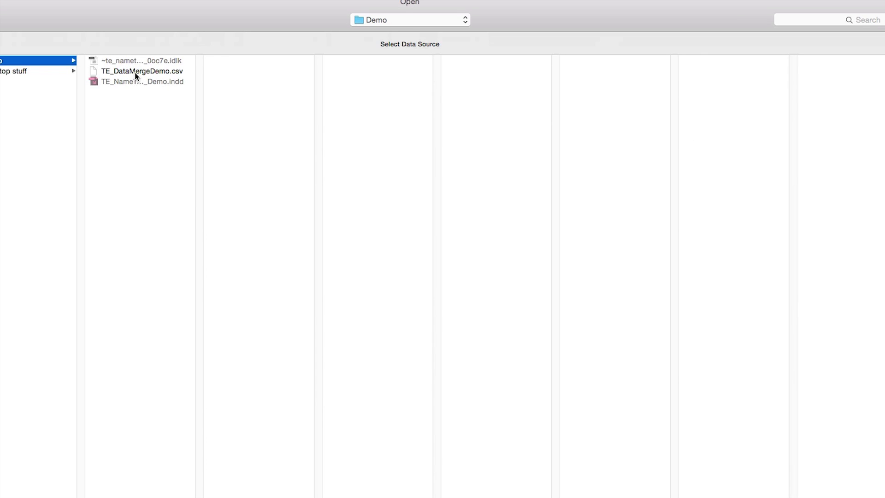
double_click(135, 71)
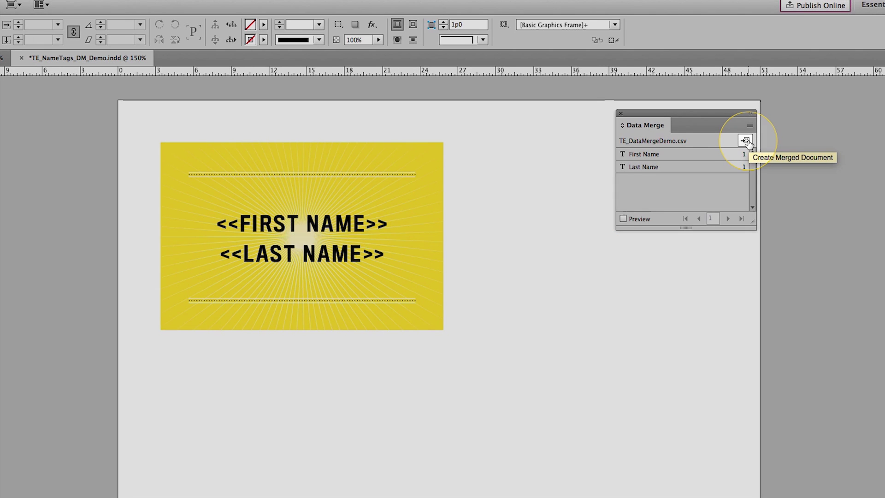
- Create a merged document with Multiple Records per page, reviewing the Multiple Record Layout settings
click(745, 141)
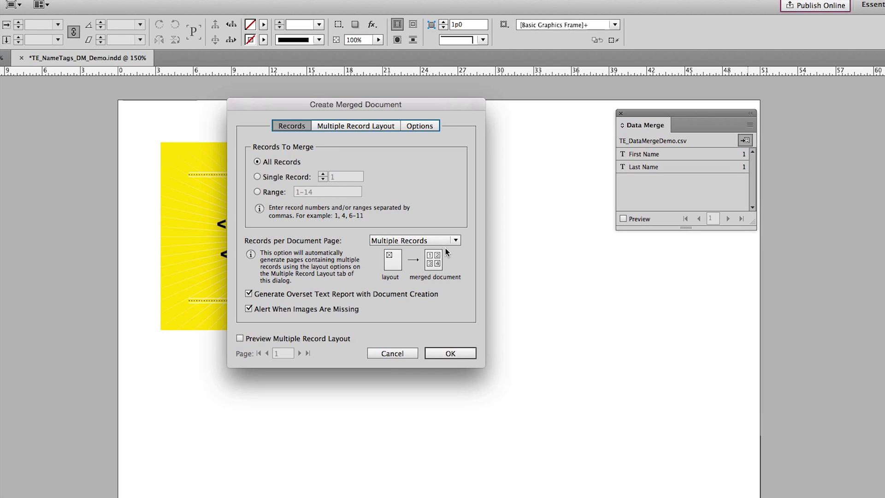
click(356, 127)
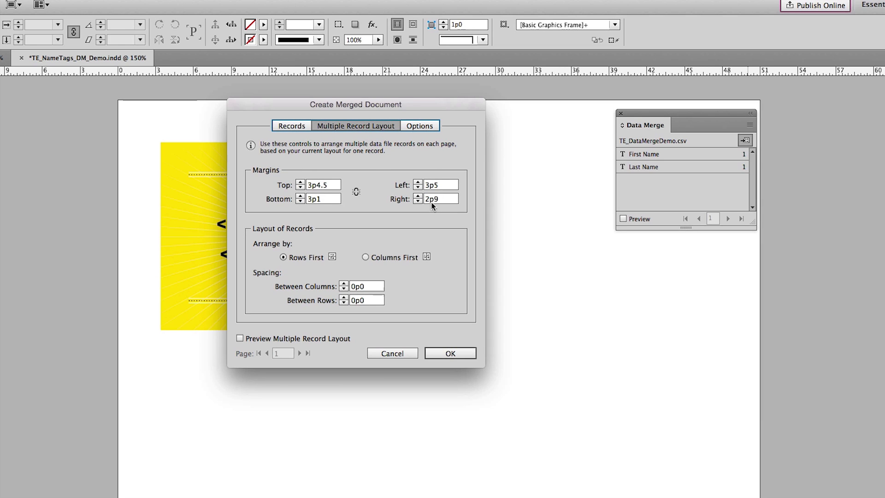
click(445, 353)
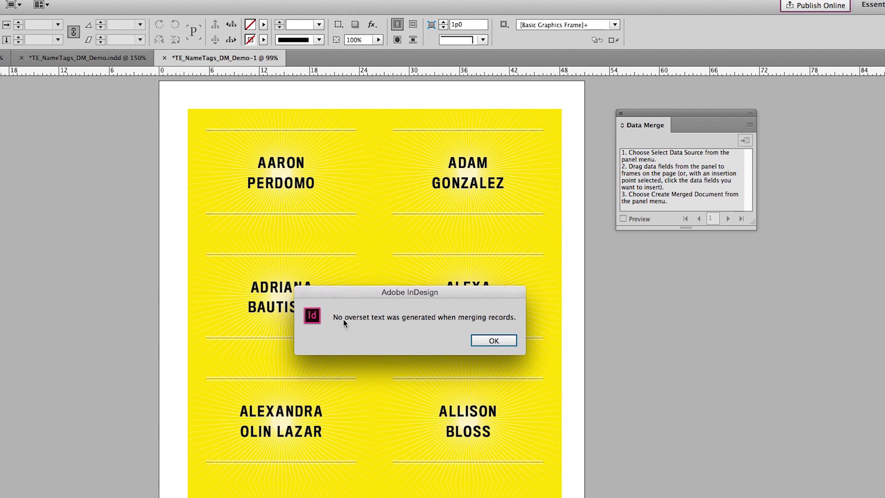
- Close the 'No overset text' alert to reveal the merged yellow name tags
click(500, 341)
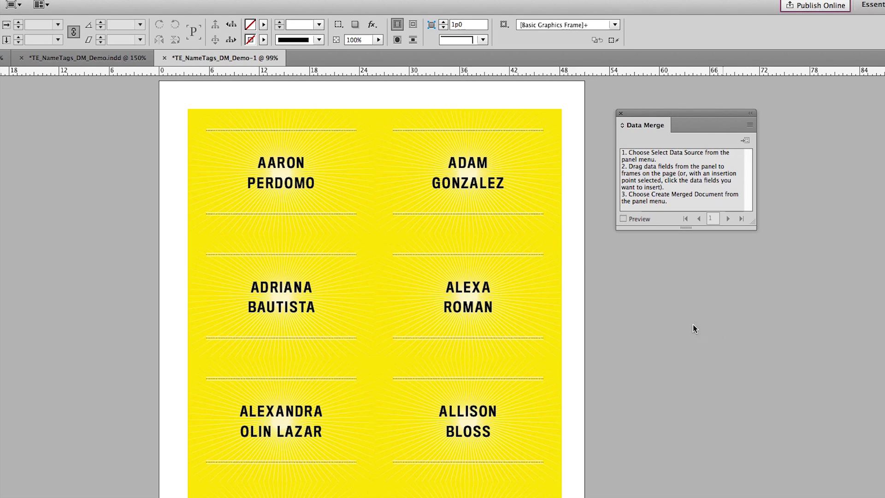